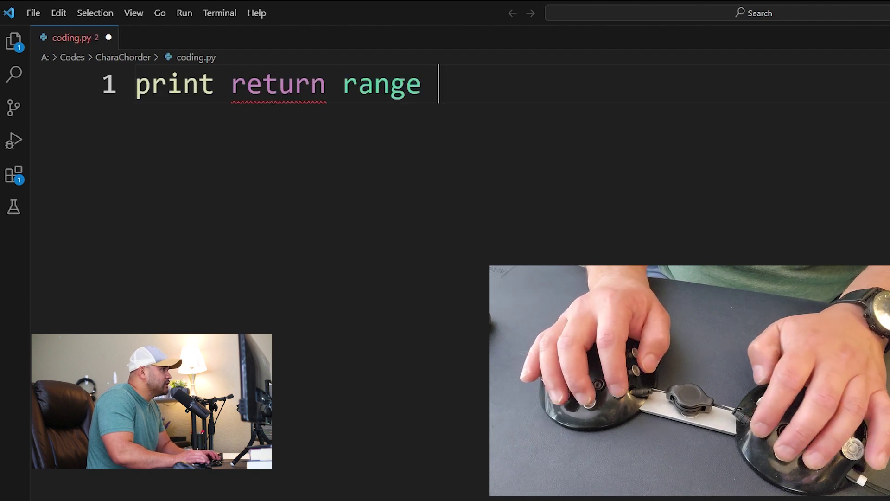
- Clear the stray words 'print return range' from line 1 of coding.py
key("ctrl+a")
key("BackSpace")
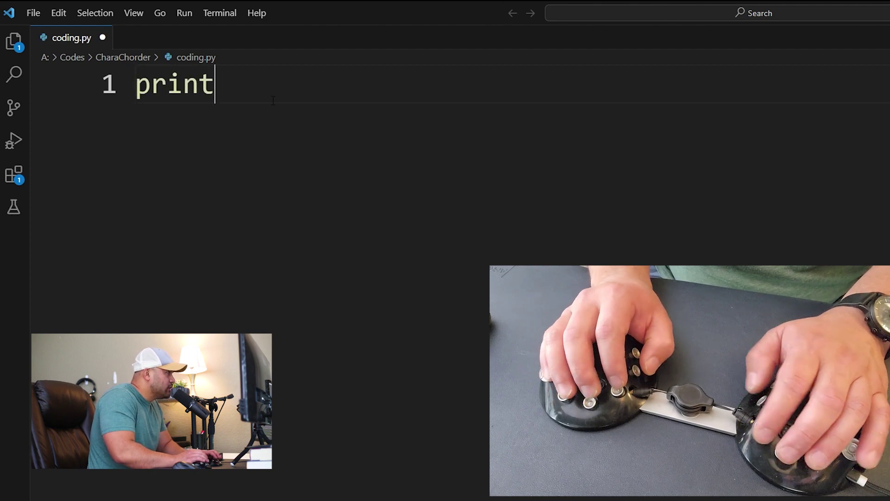
type("(")
- Write print('This is a CharaChorder coding test') on line 1 and run the script
key("Escape")
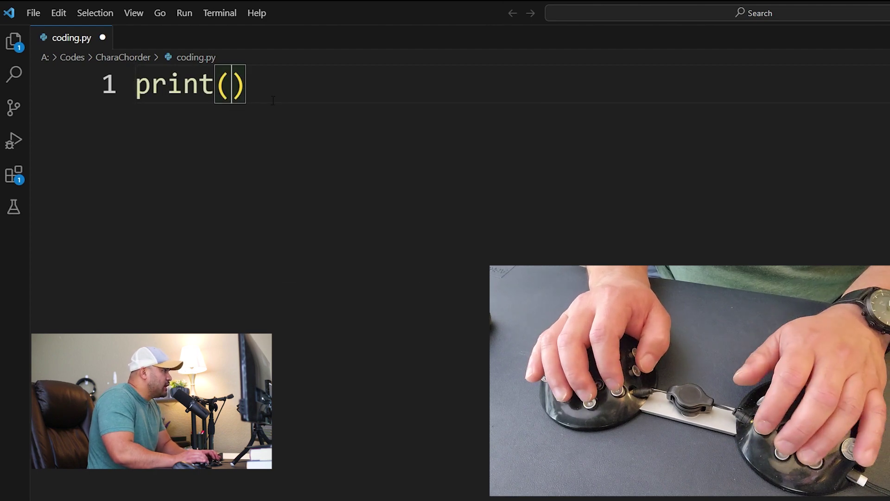
type("'this is a")
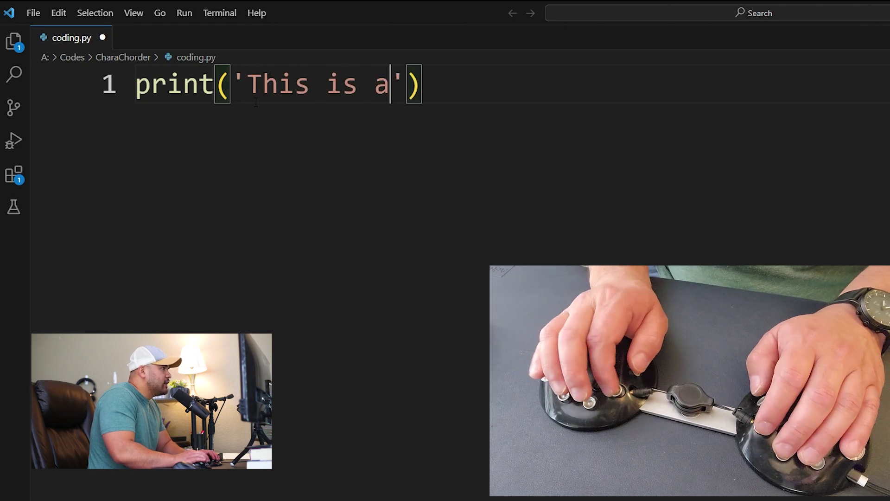
type(" HCCharaChorder code coding ")
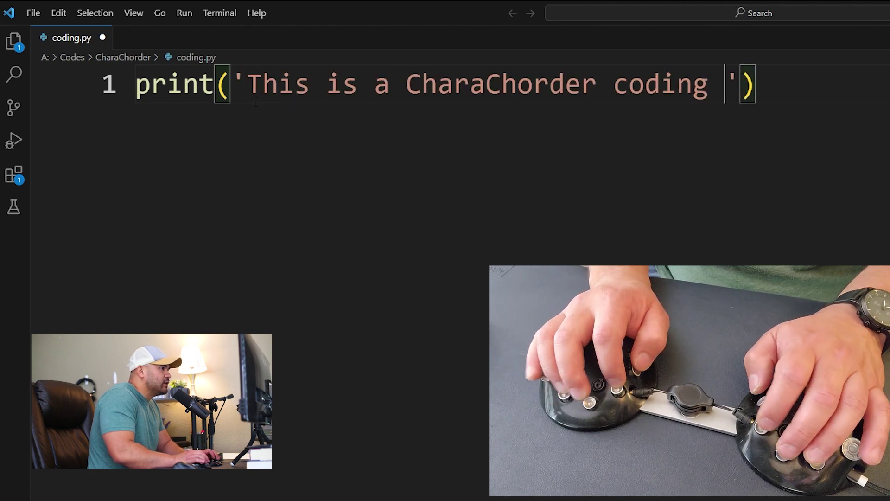
type("test")
key("BackSpace")
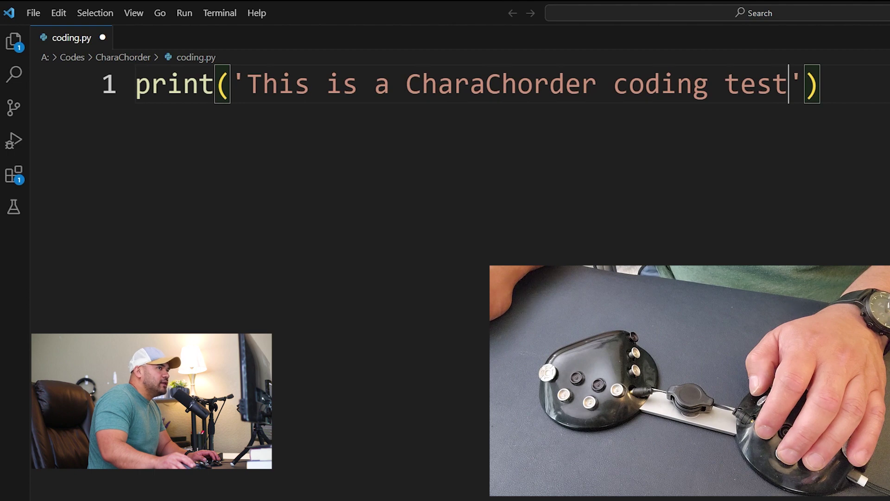
key("ctrl+F5")
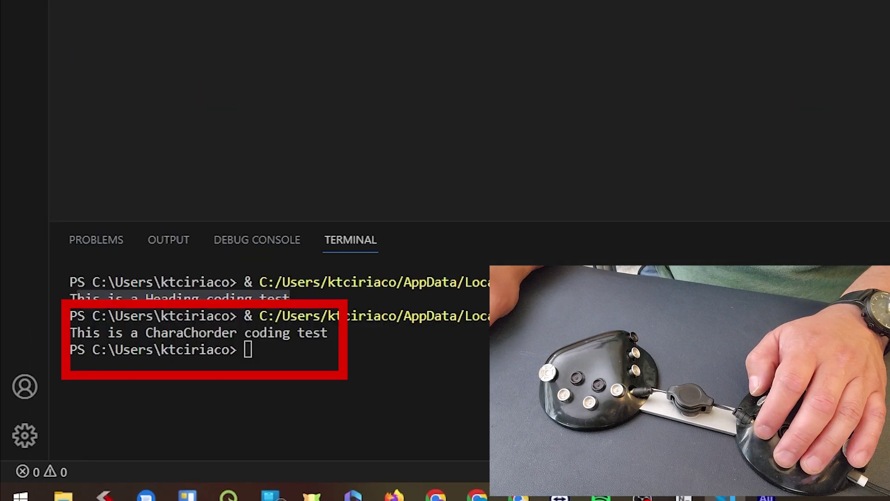
- Review the 'This is a CharaChorder coding test' output, hide the terminal and select the code
left_click_drag(70, 315, 353, 344)
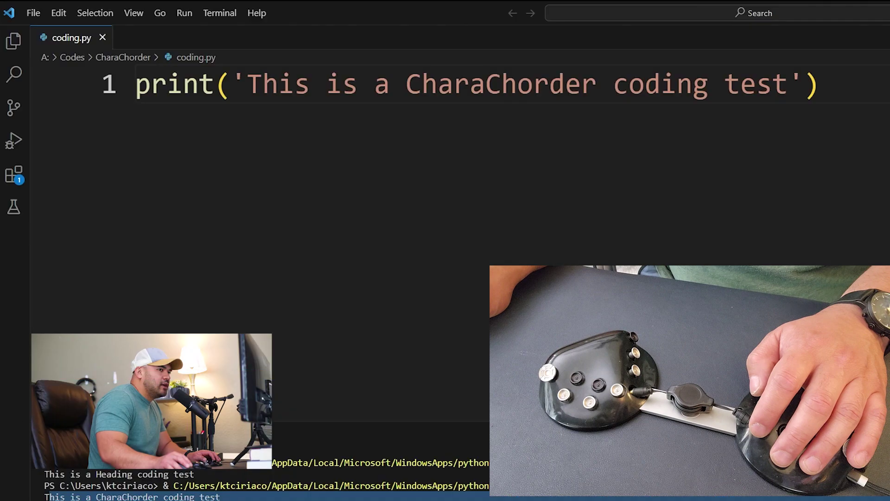
key("ctrl+grave")
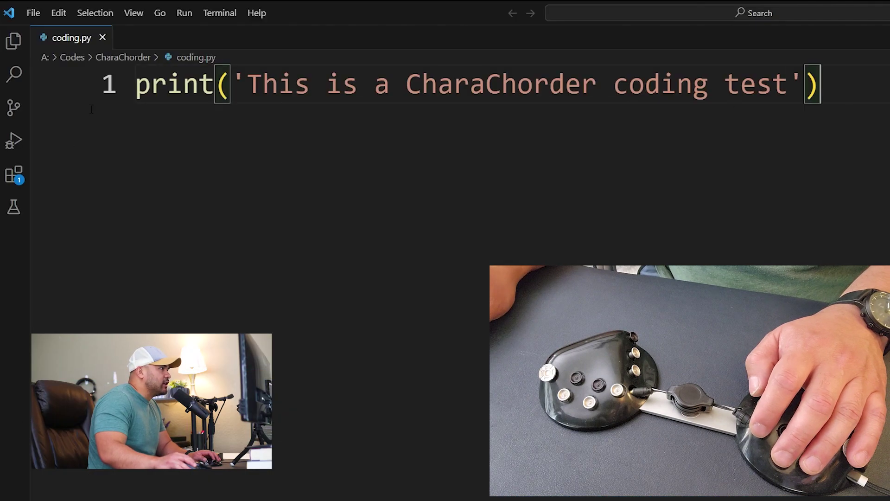
key("ctrl+a")
- Replace the print line with a def loop(count): header ready for its body
key("BackSpace")
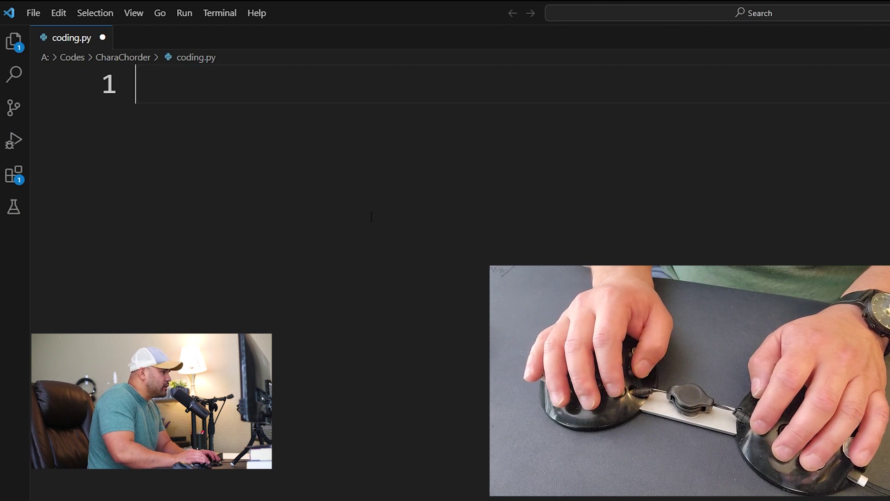
type("def ")
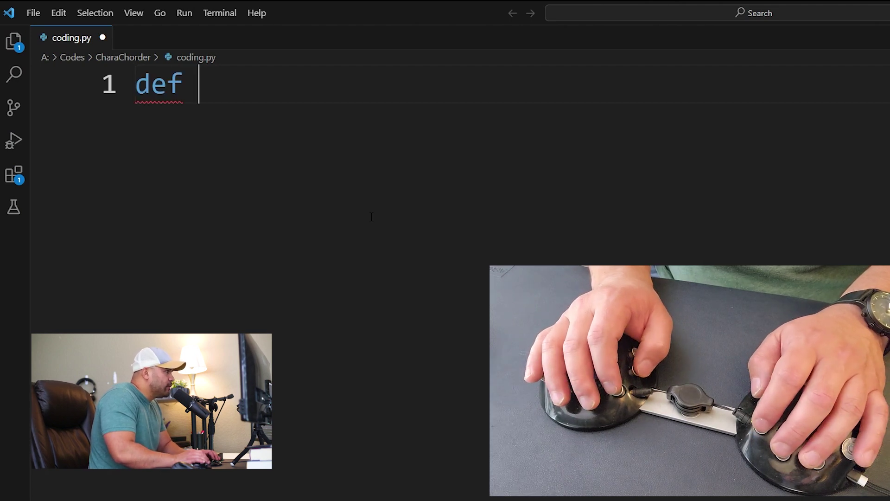
type("loop(")
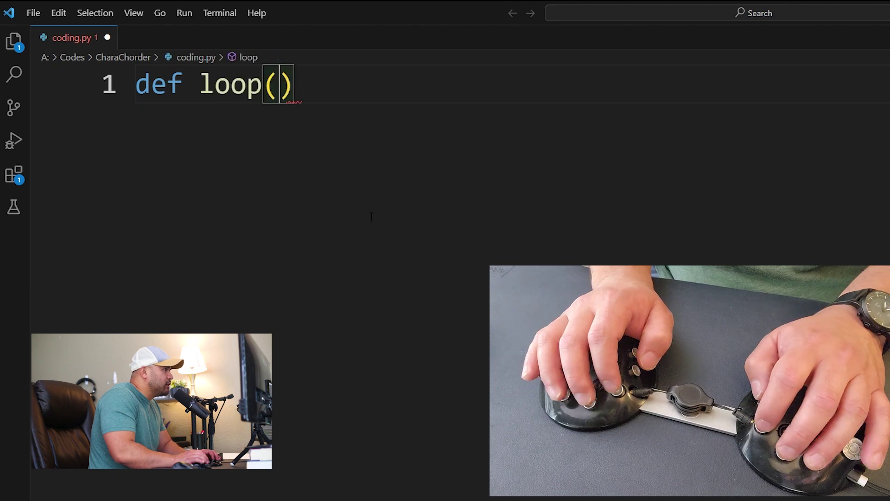
type("tonu")
key("BackSpace")
key("BackSpace")
key("BackSpace")
type("count")
key("BackSpace")
key("End")
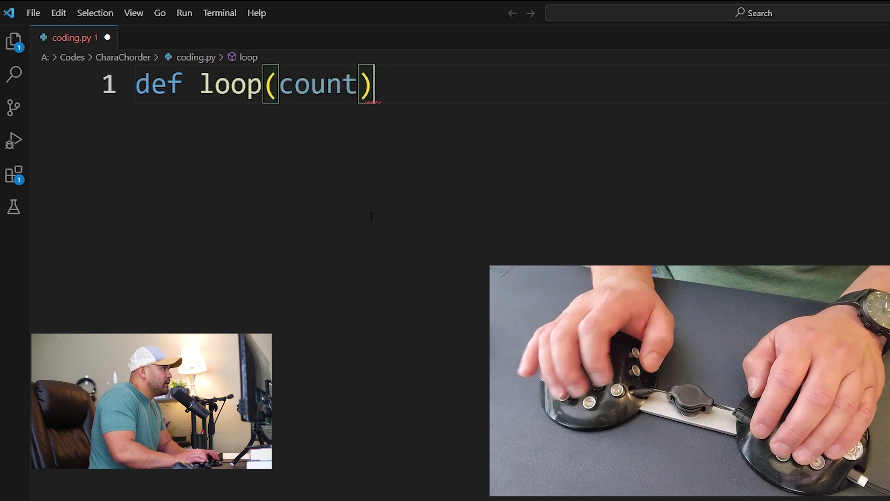
type(":     ")
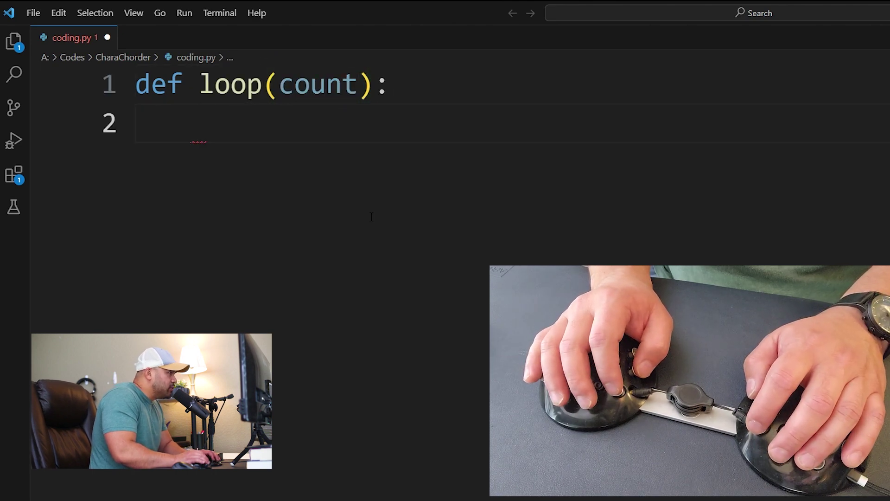
type("rf")
- Write the loop header for counter in range(count): and start its indented body line
key("BackSpace")
key("BackSpace")
type("for ")
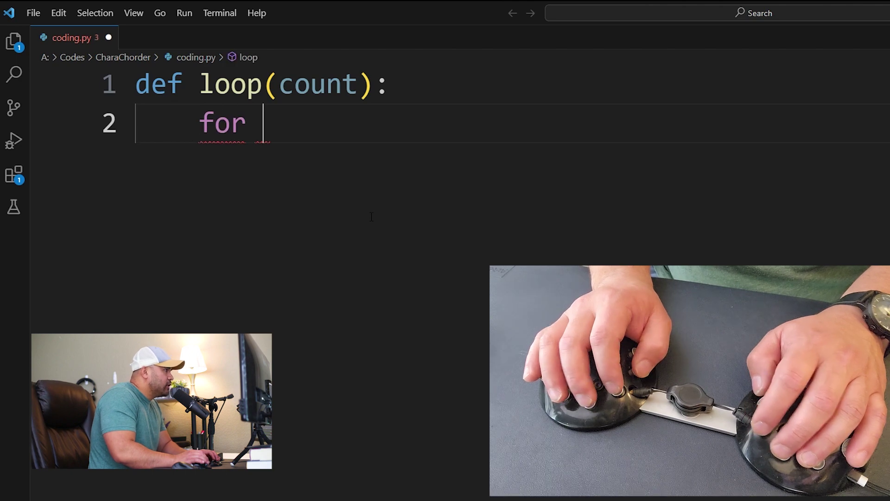
type("counter ")
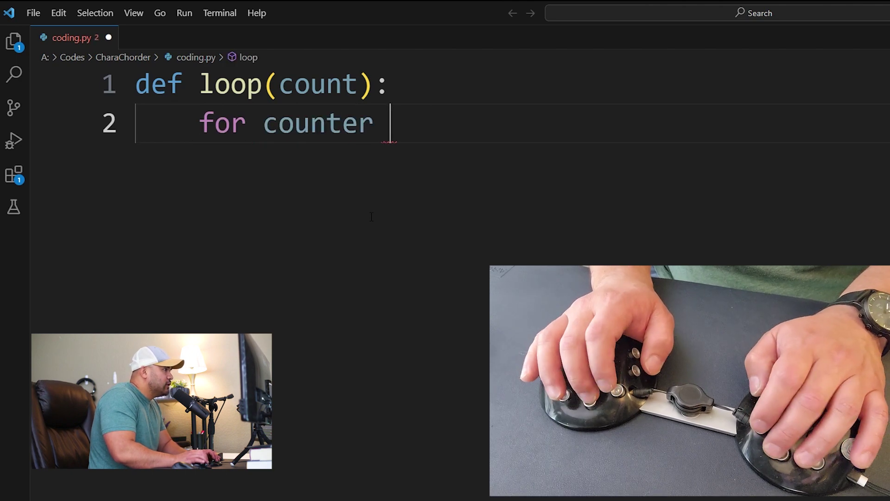
type("in range")
key("BackSpace")
type("(")
key("Escape")
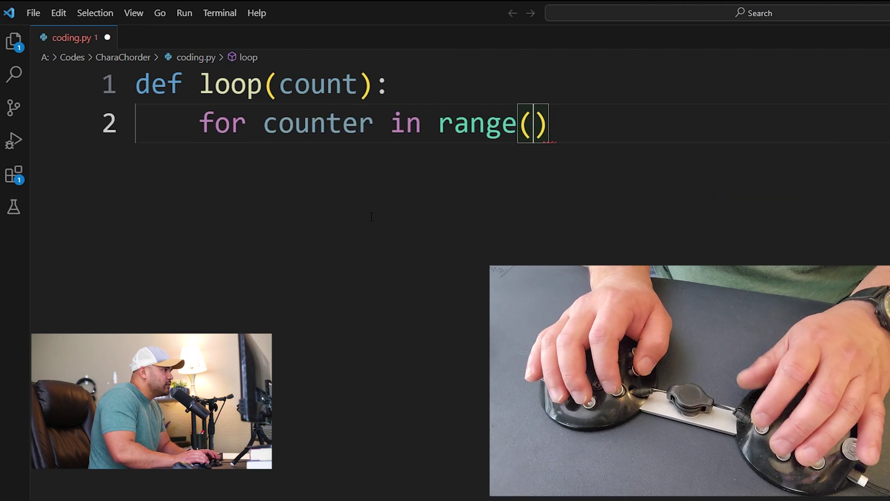
type("count")
key("BackSpace")
key("End")
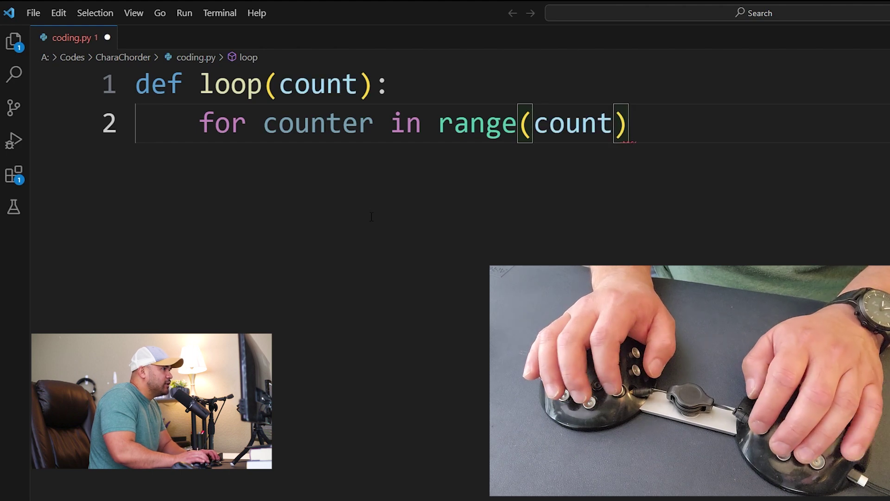
type(":")
key("Return")
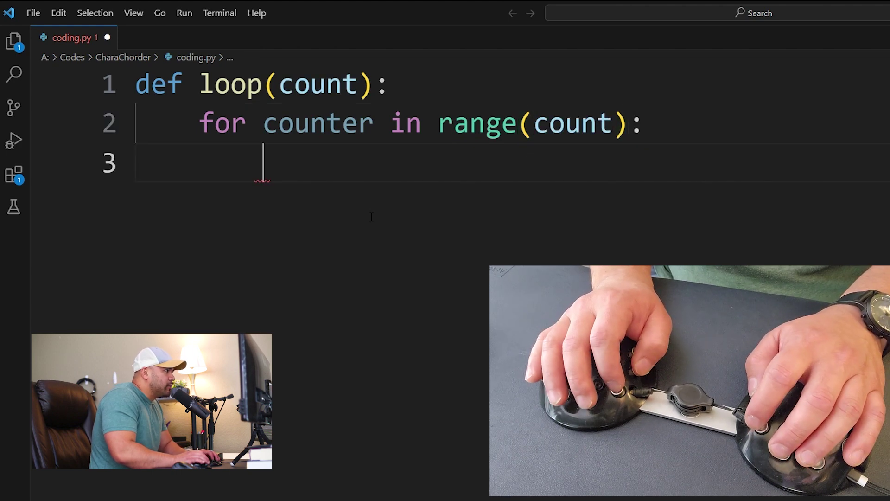
type("print(")
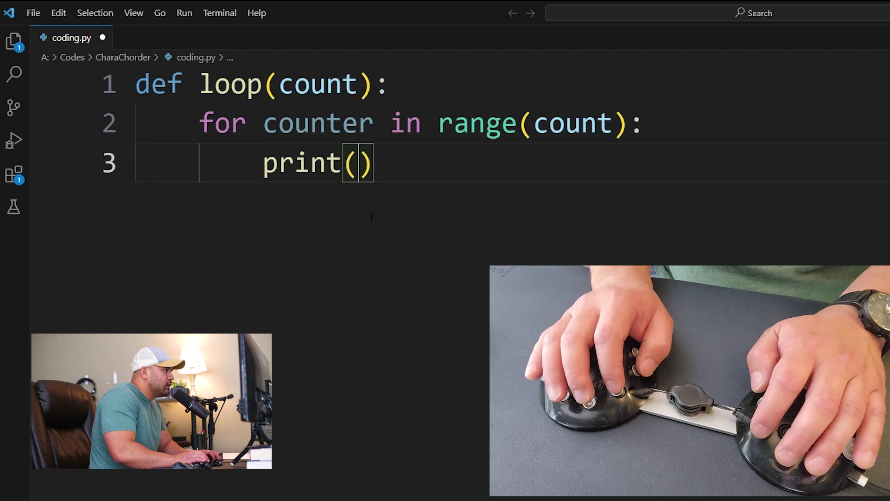
- Add print('This is awesome!!!!!!') as the loop body
key("Escape")
type("'")
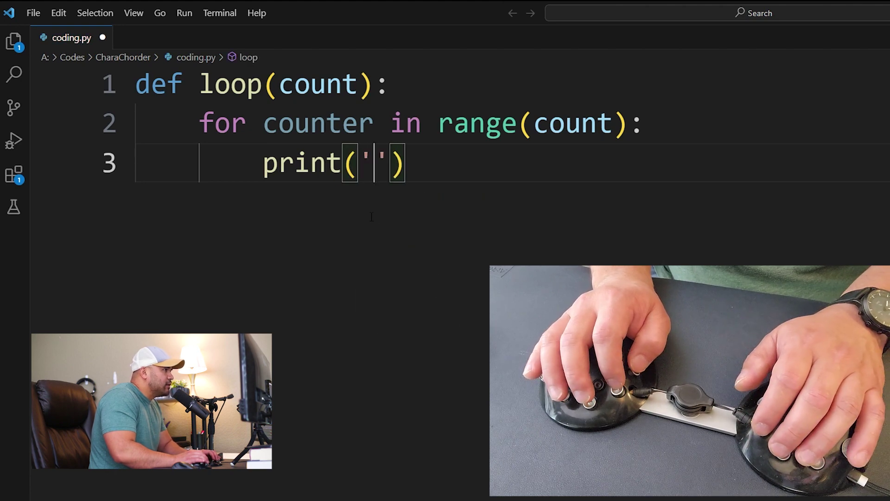
type("this is ")
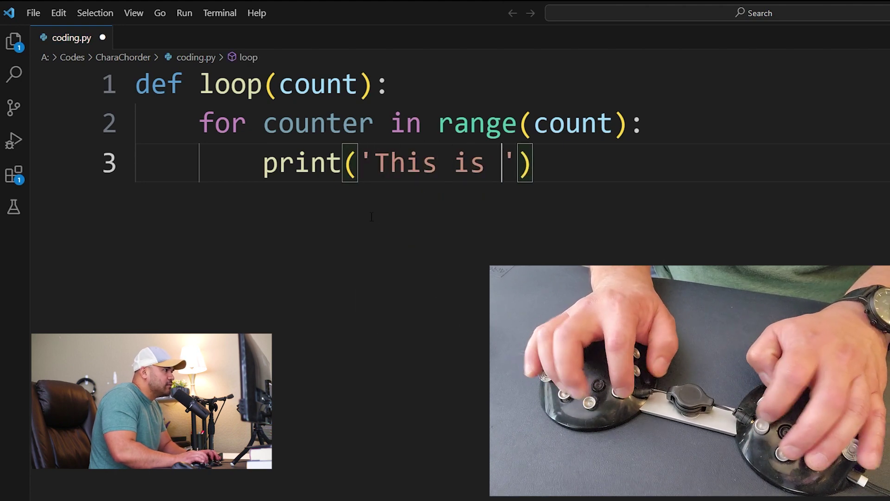
type("awesome!!!!")
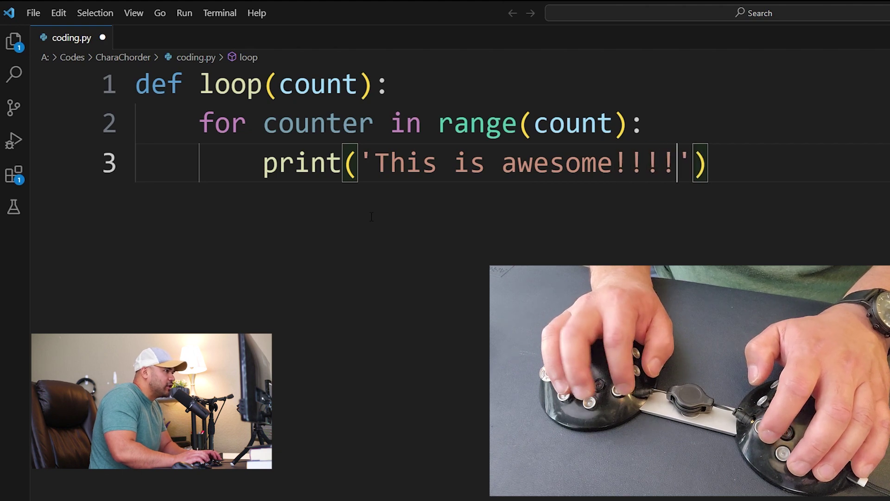
type("!!")
- Add blank lines after the loop, discard a 'return something' line and call loop(100)
key("End")
key("Return")
key("Return")
key("shift+Tab")
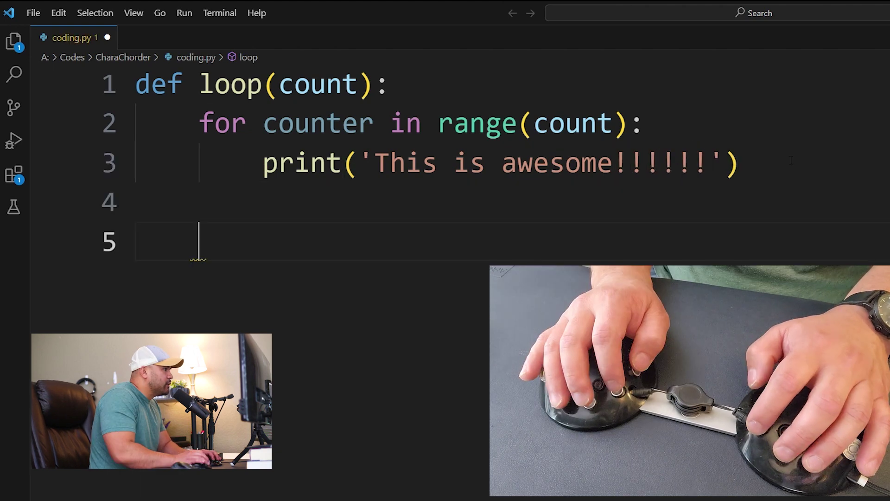
type("return something")
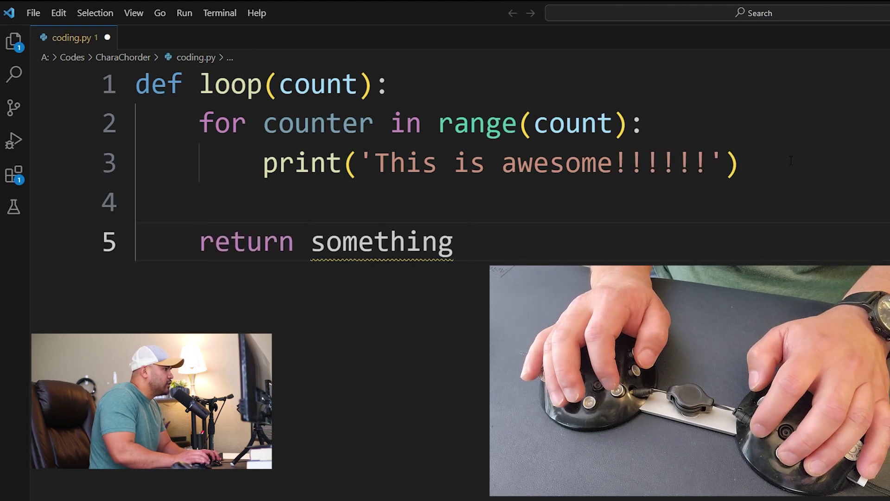
key("ctrl+BackSpace")
key("ctrl+BackSpace")
key("shift+Tab")
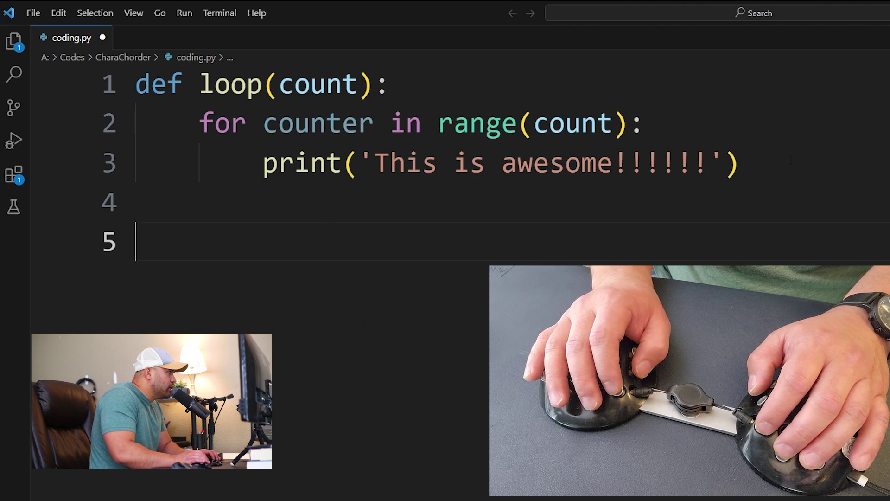
type("loop")
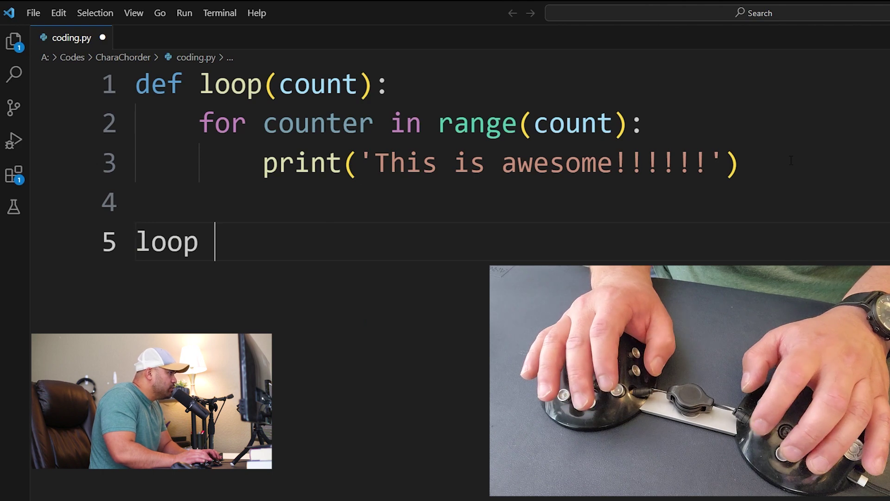
key("BackSpace")
type("(")
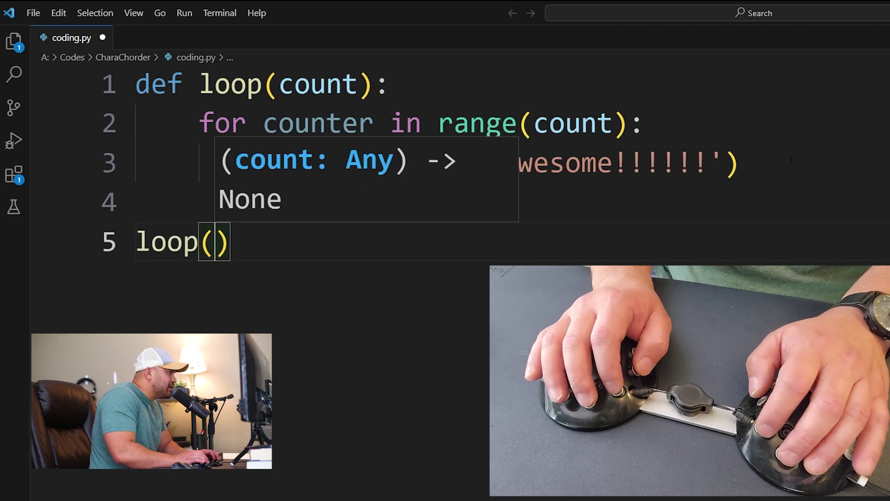
type("1")
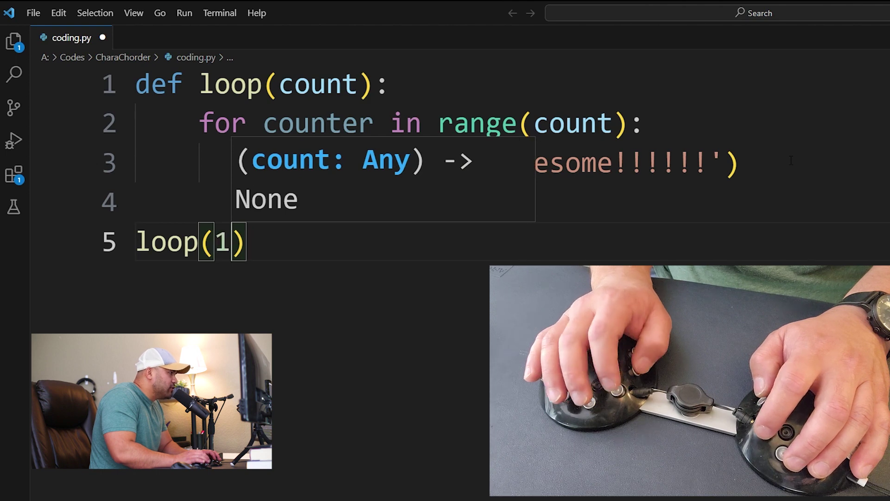
type("00)")
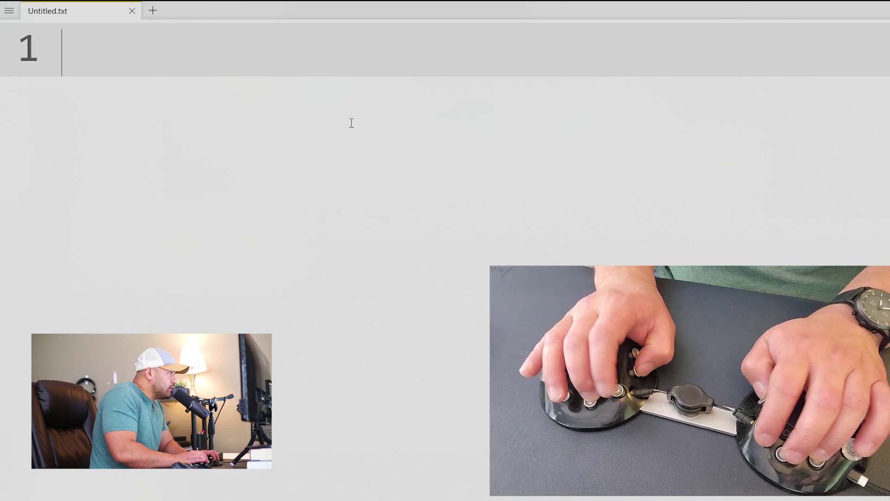
type("function")
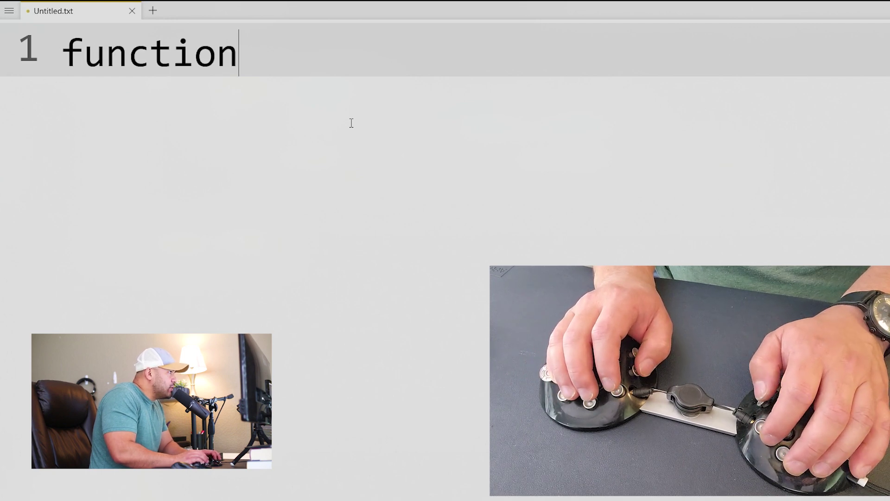
type("(")
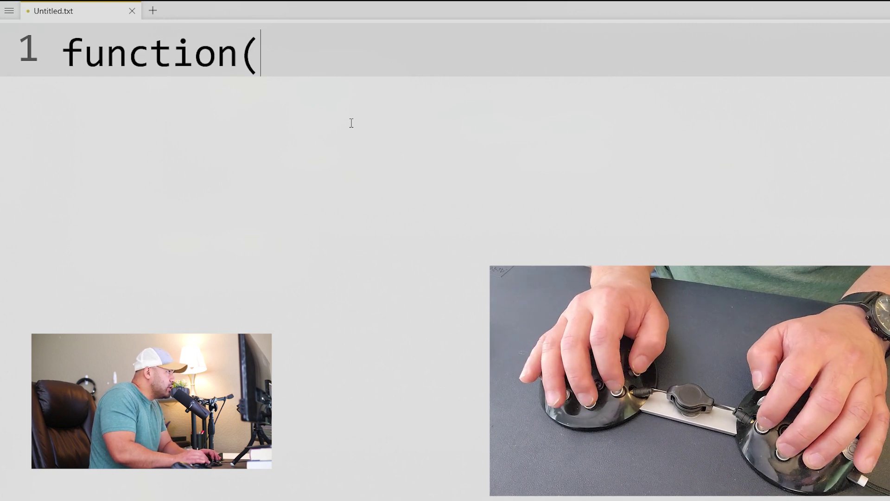
key("BackSpace")
type("another")
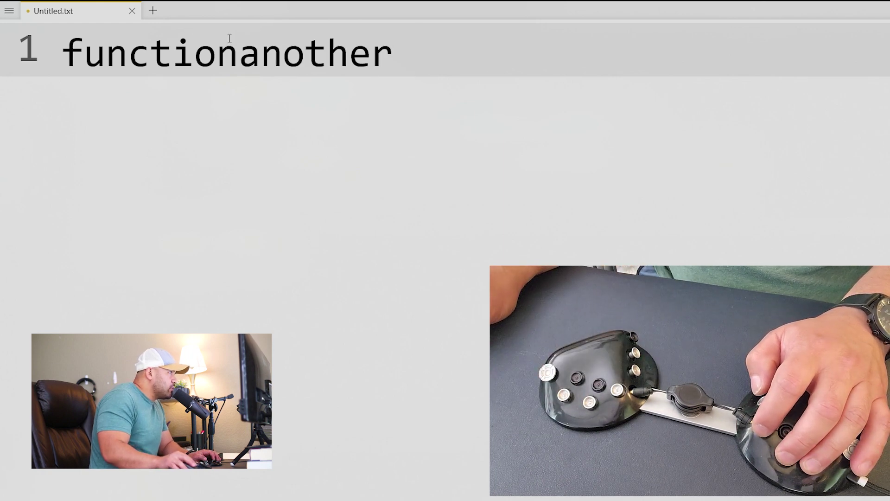
left_click_drag(417, 49, 62, 52)
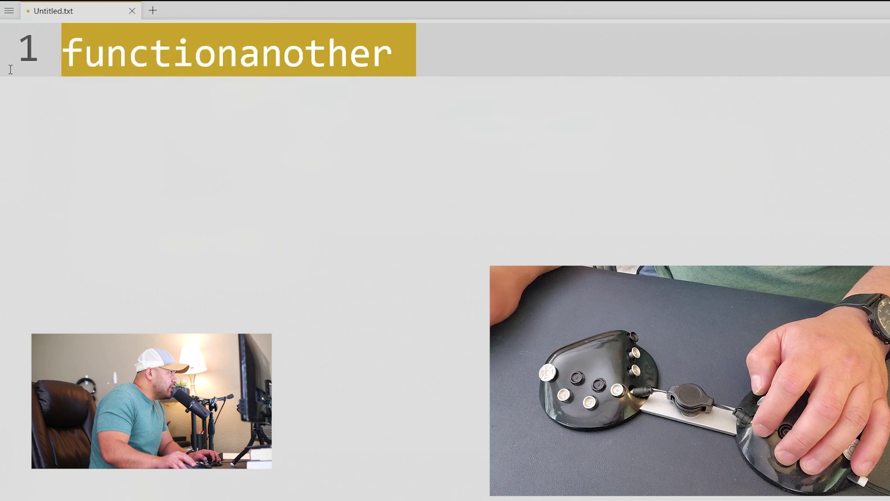
key("BackSpace")
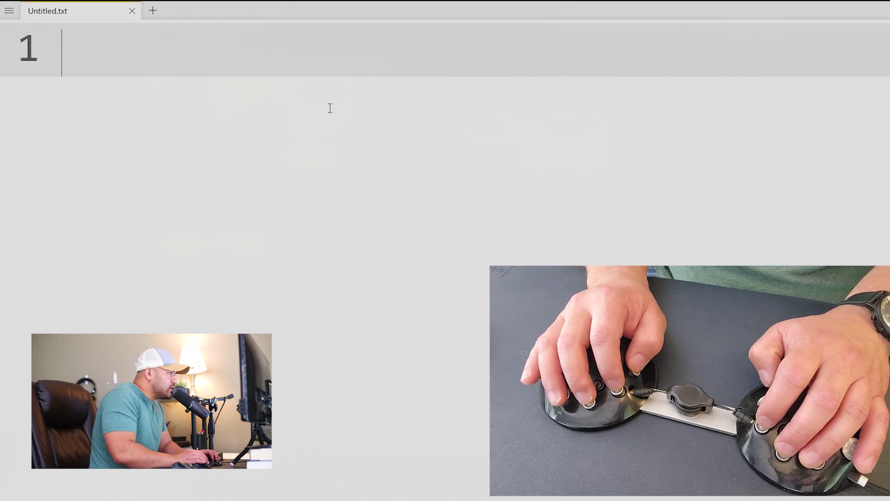
type("tnhwoetonhewneotwh")
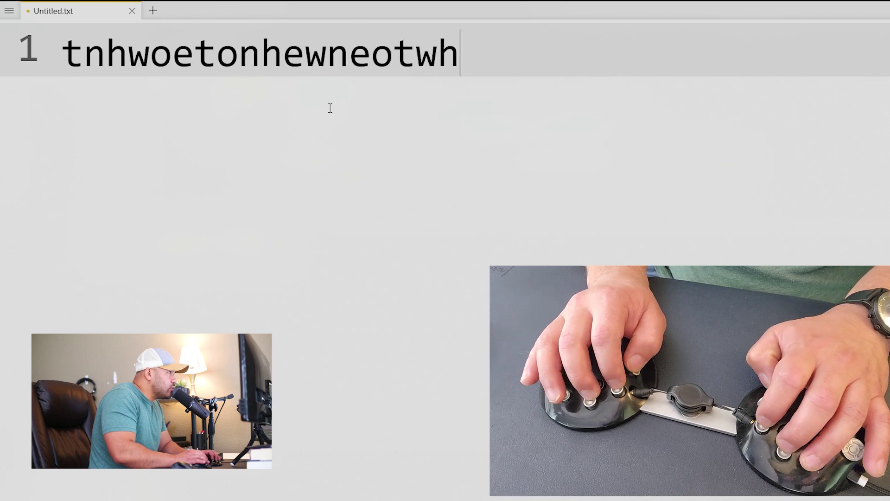
type("ntwhoenwtohetenhwotn")
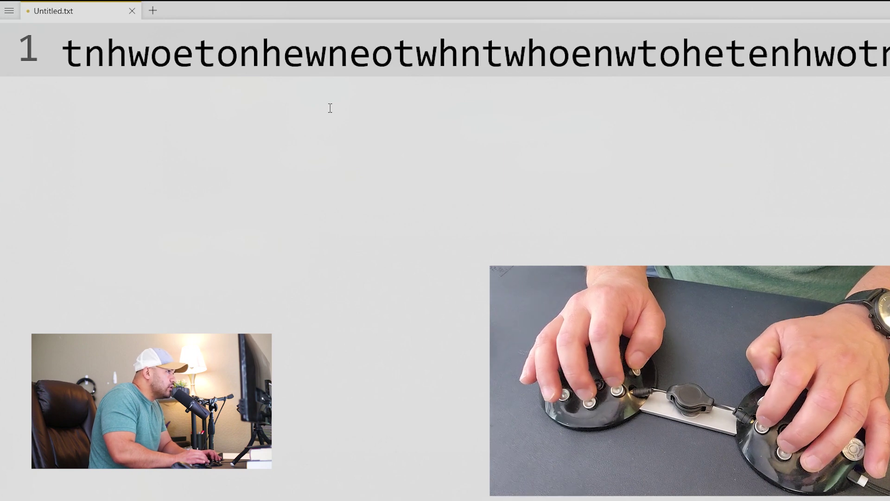
type("tehtwhoneenthnth")
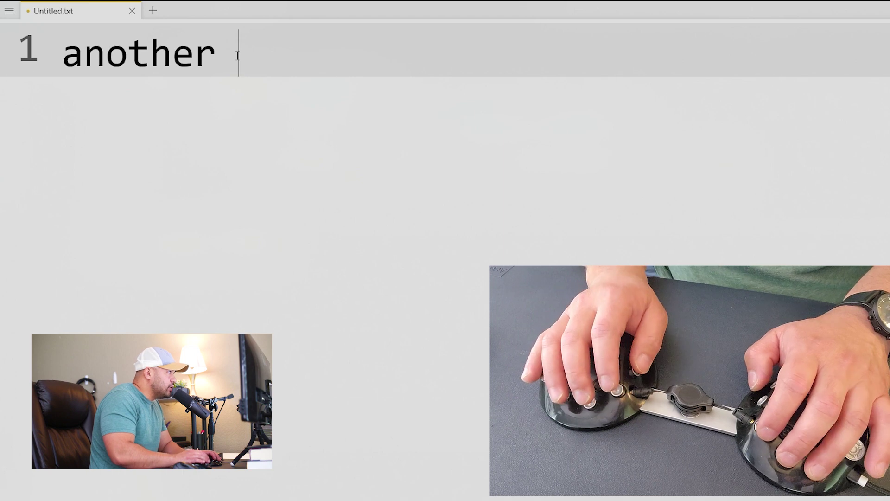
key("ctrl+z")
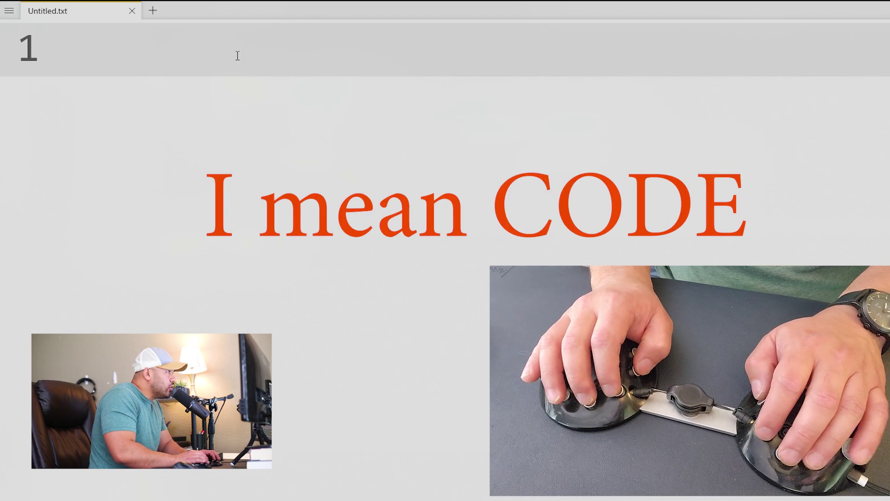
type("function(")
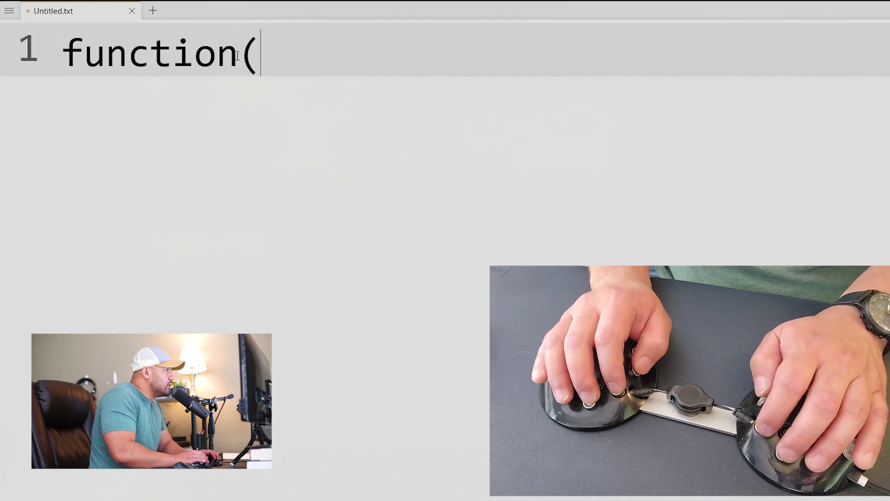
type("tn")
key("BackSpace")
key("BackSpace")
key("BackSpace")
type("another")
key("ctrl+z")
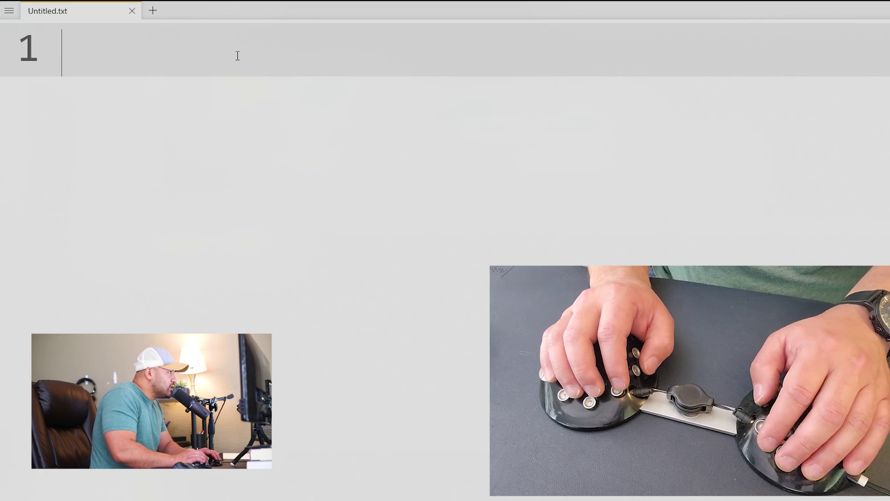
type("M")
- Write paper() and chord the word document between its parentheses
key("BackSpace")
type("()")
key("Left")
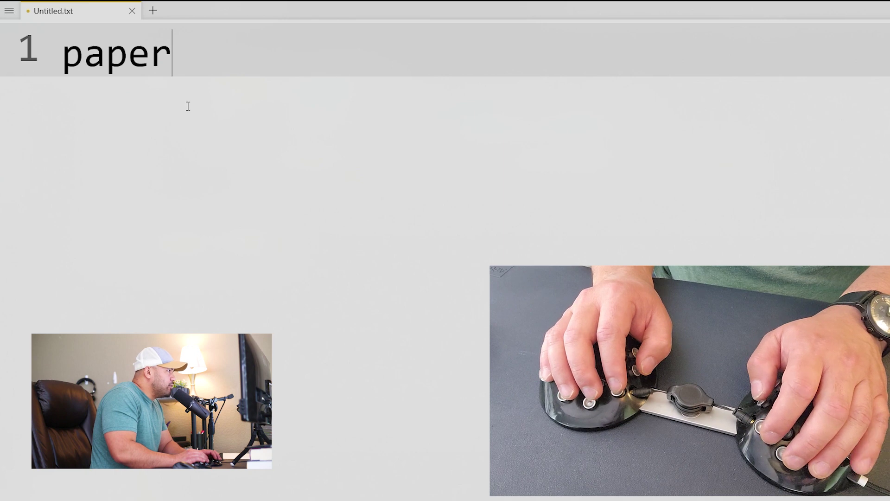
type("()")
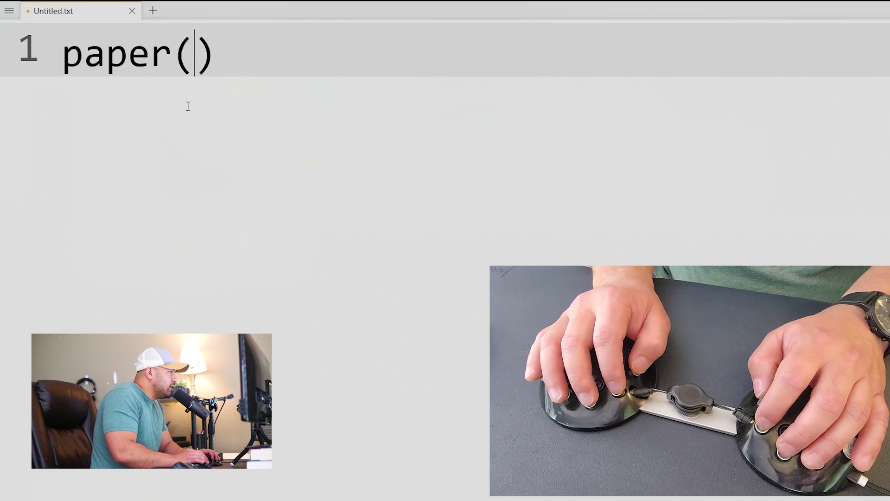
type("document")
key("BackSpace")
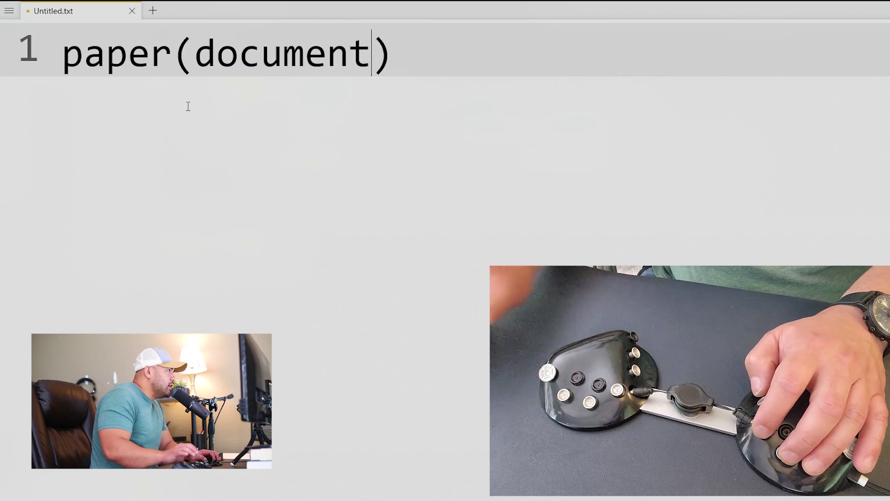
key("Right")
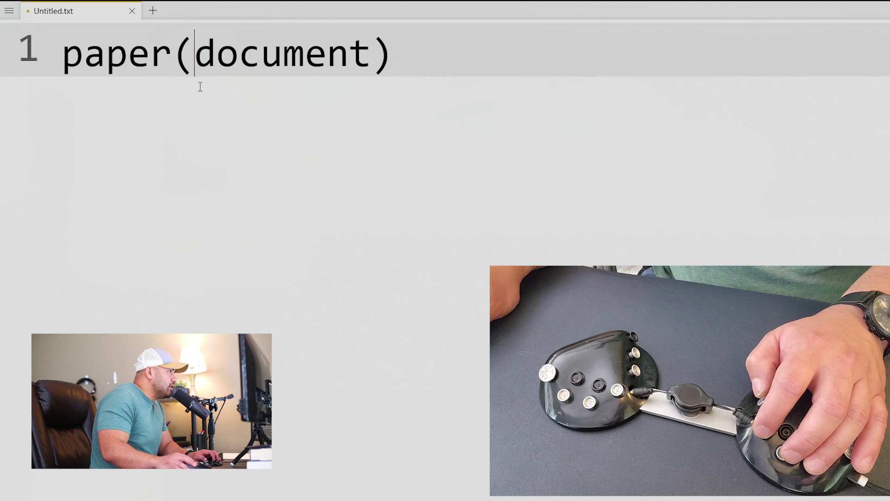
- Select the whole paper(document) line
key("ctrl+a")
left_click(561, 65)
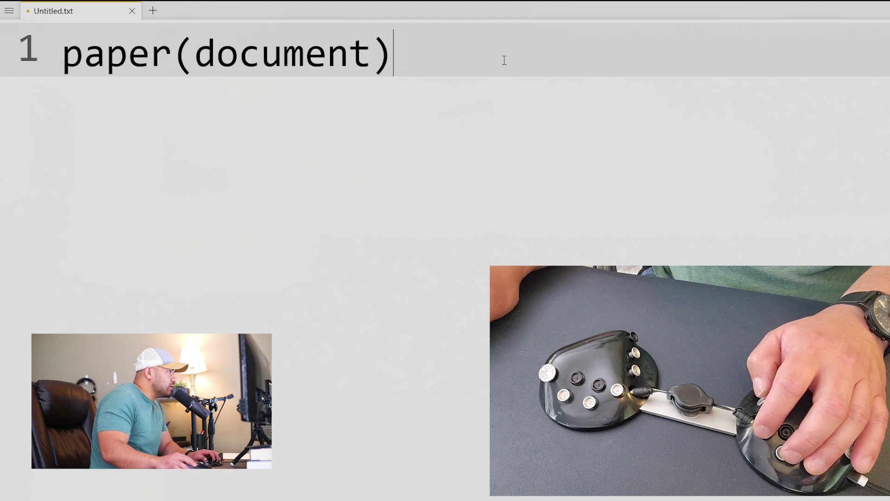
key("ctrl+a")
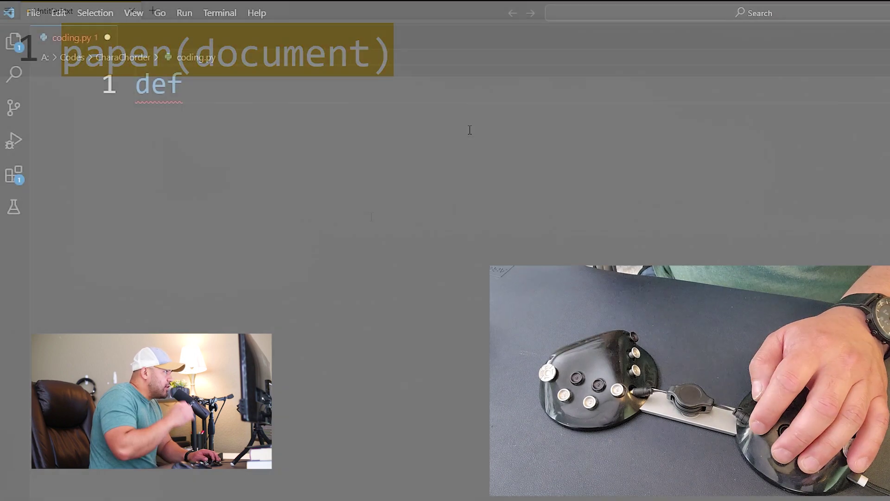
type("loop(")
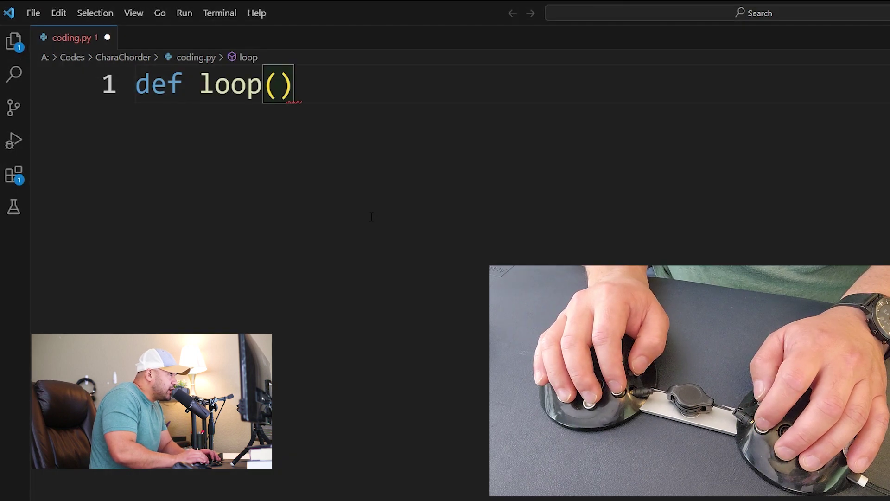
type("eonct")
- Define loop(count) with the suggested for counter in range(count): header and begin print('This is ')
key("BackSpace")
key("BackSpace")
key("BackSpace")
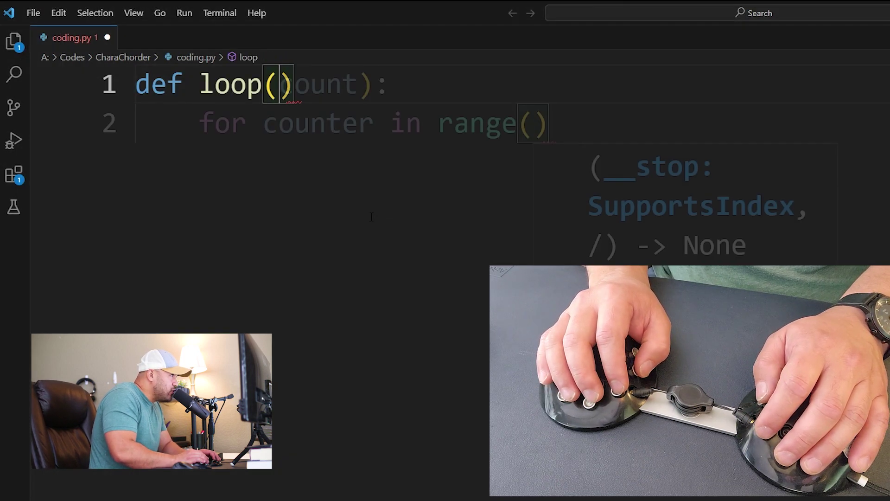
key("Tab")
key("Escape")
type("count")
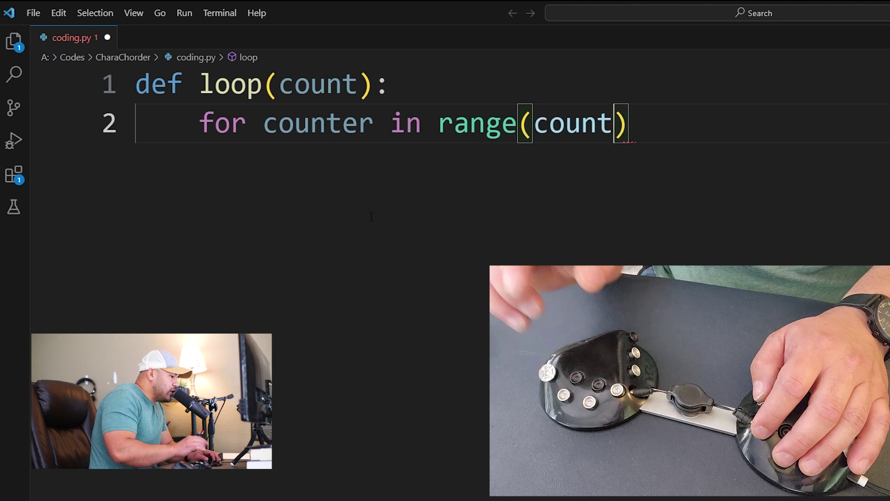
key("End")
type(":")
key("Return")
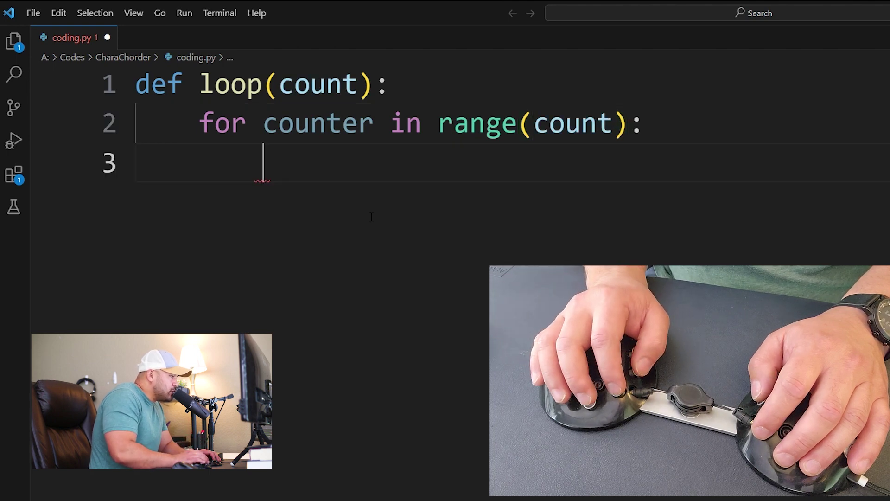
type("ipnrtprint")
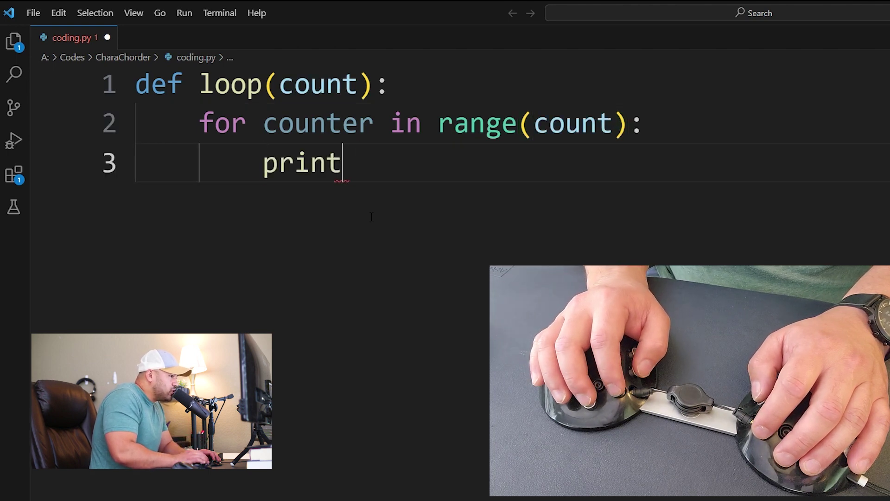
type("(")
key("Escape")
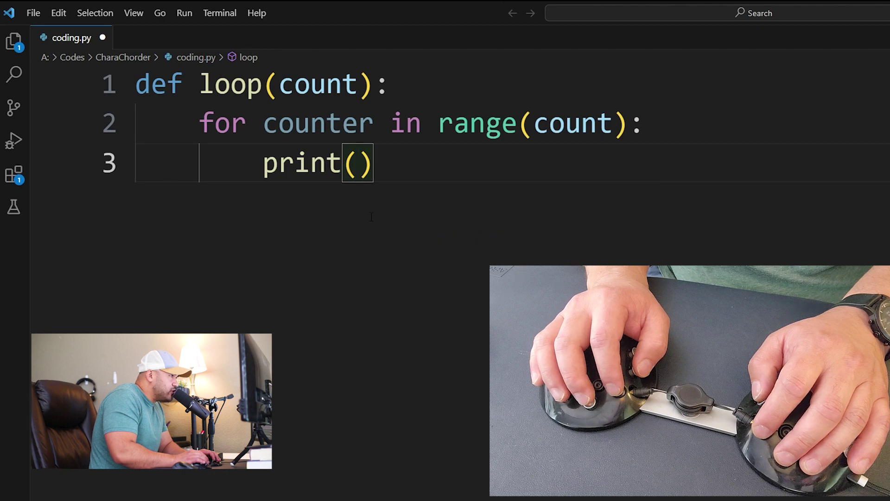
type("''This is ")
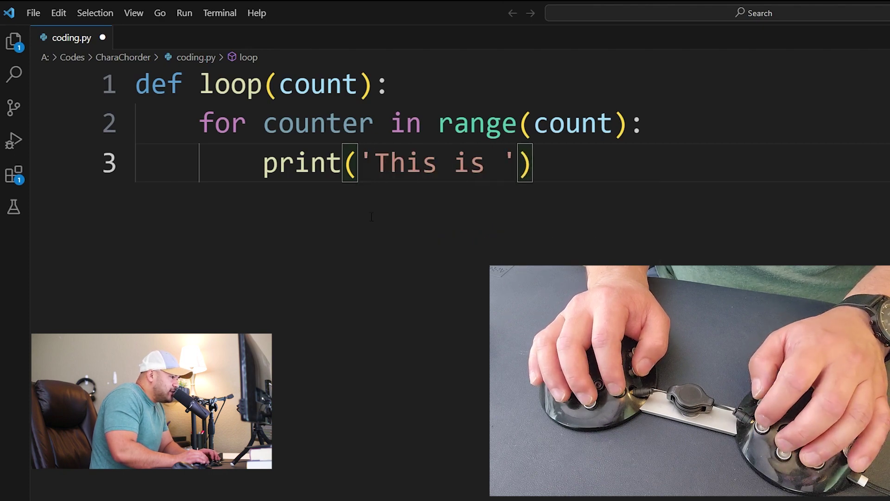
type("awesome ")
type("I'll see you")
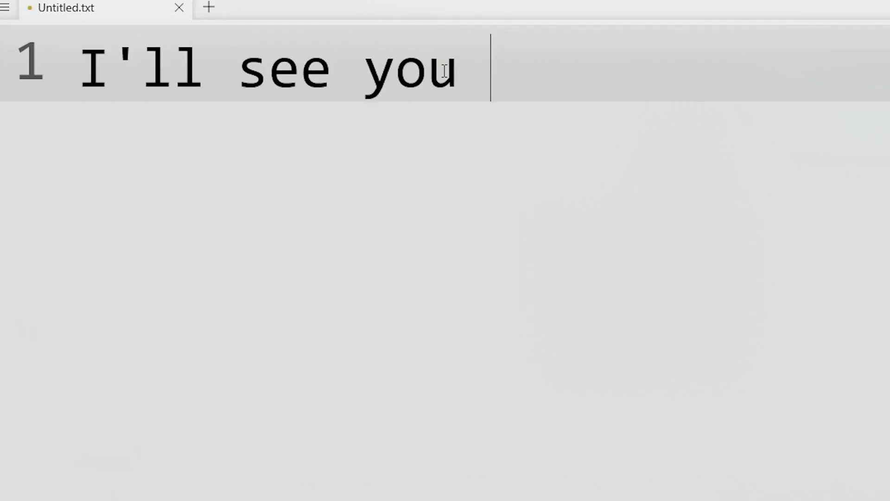